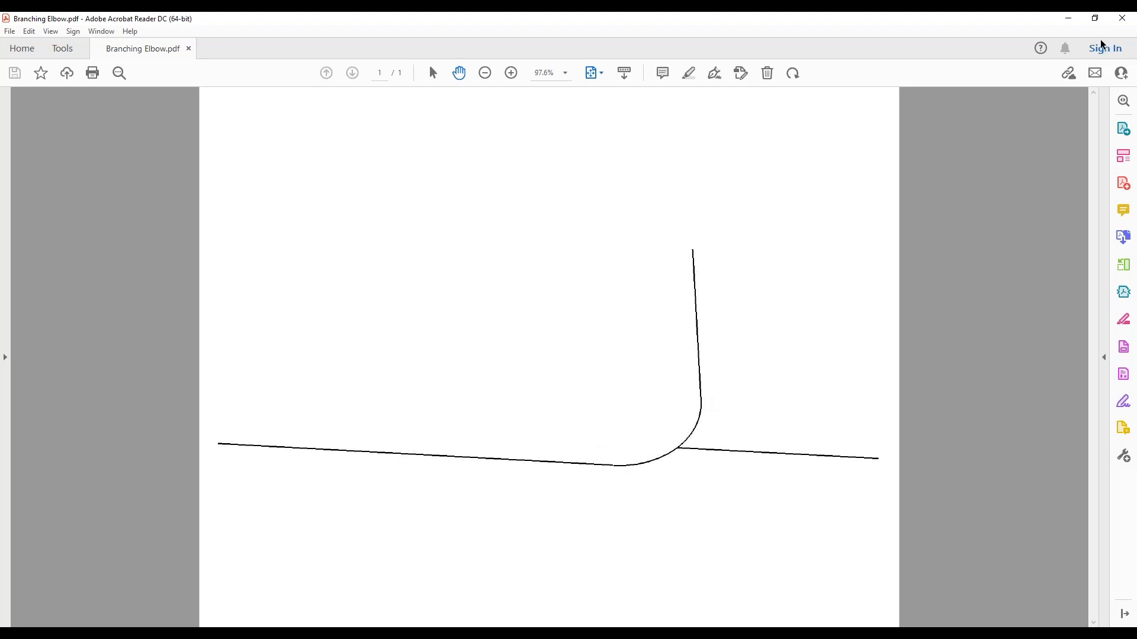
Switch from the PDF sketch to the Duct Quote layout and hide the work area details
click(1076, 22)
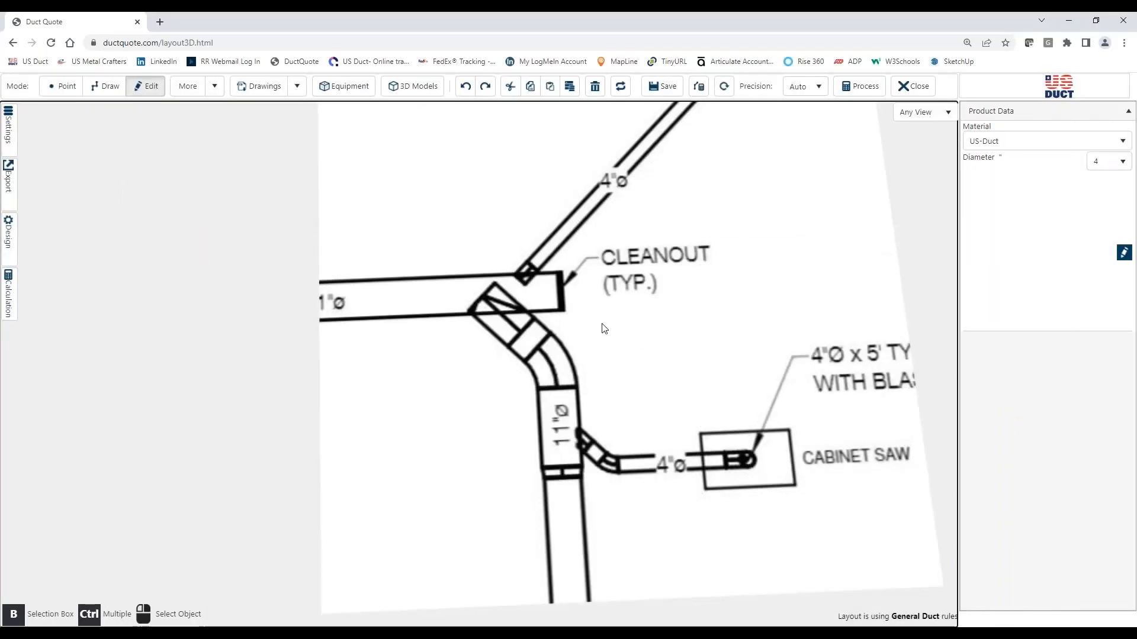
click(8, 124)
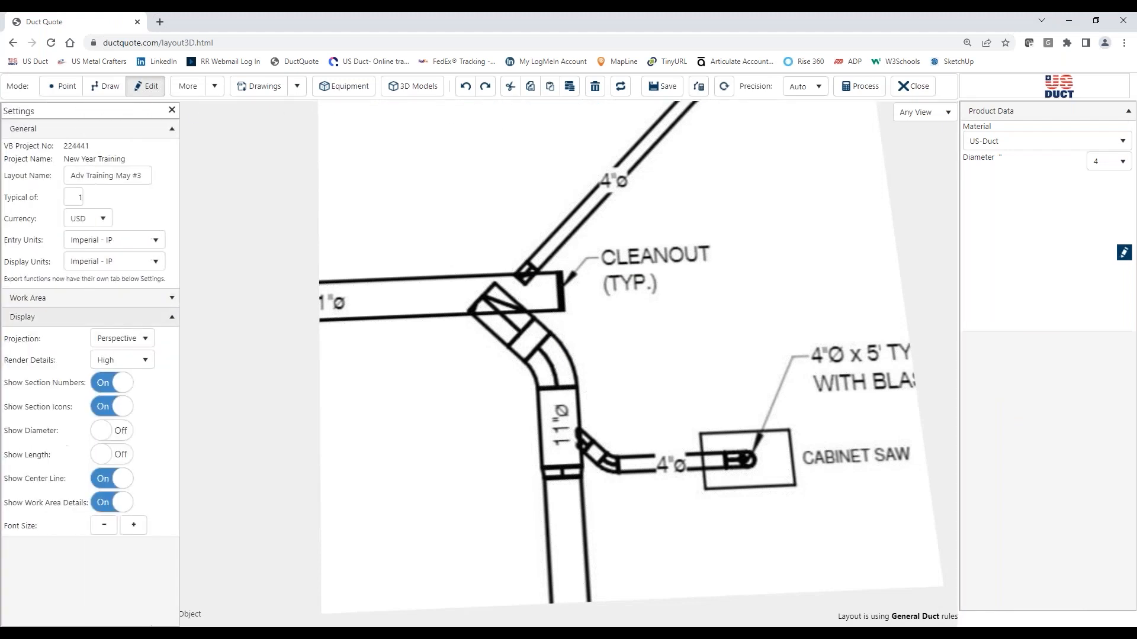
click(125, 502)
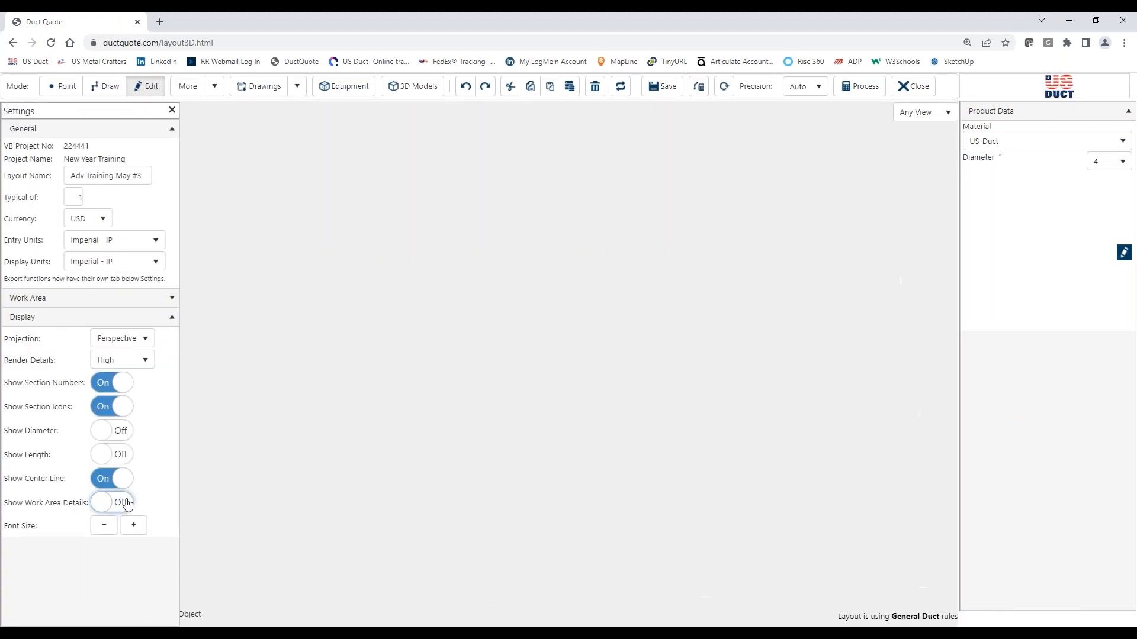
click(172, 110)
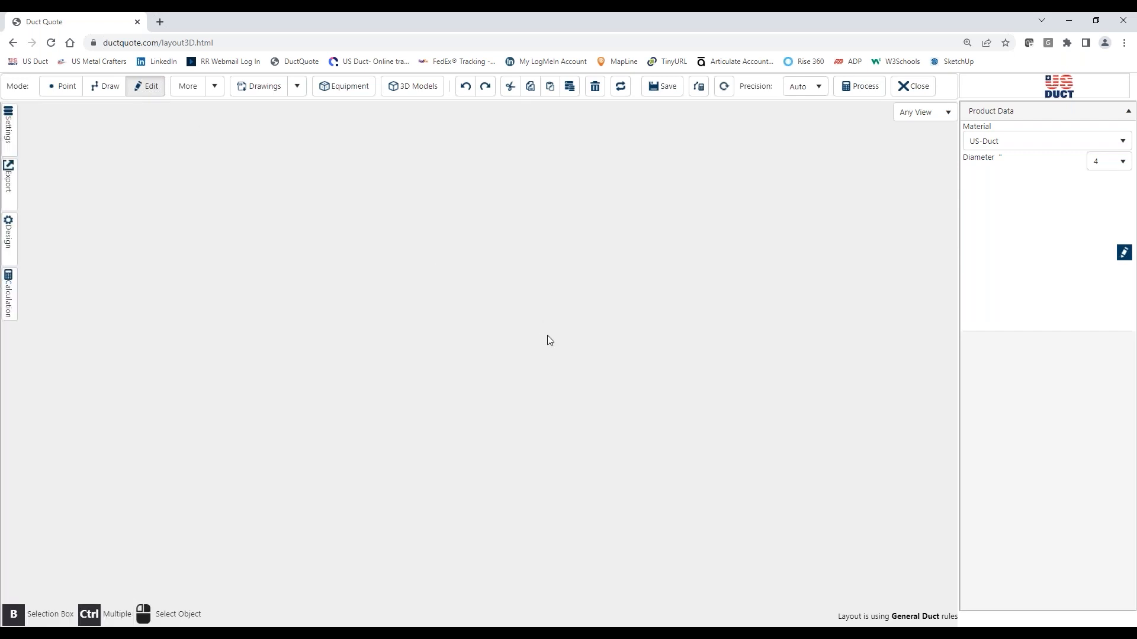
Place a raised starting point for the duct near the middle of the empty work area
click(61, 86)
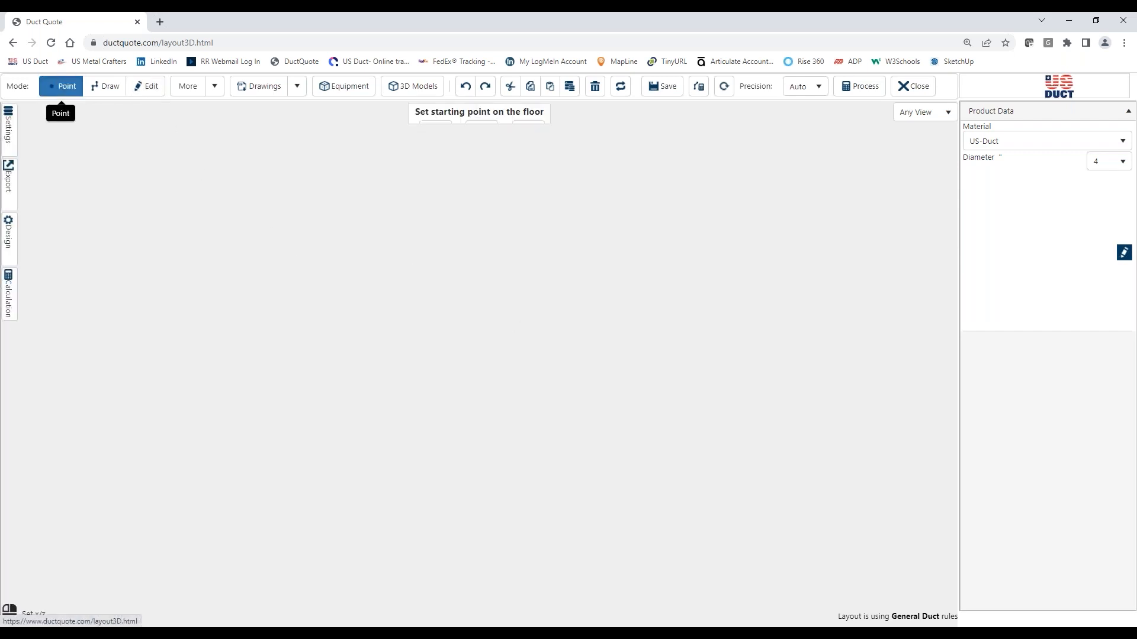
click(482, 412)
click(481, 376)
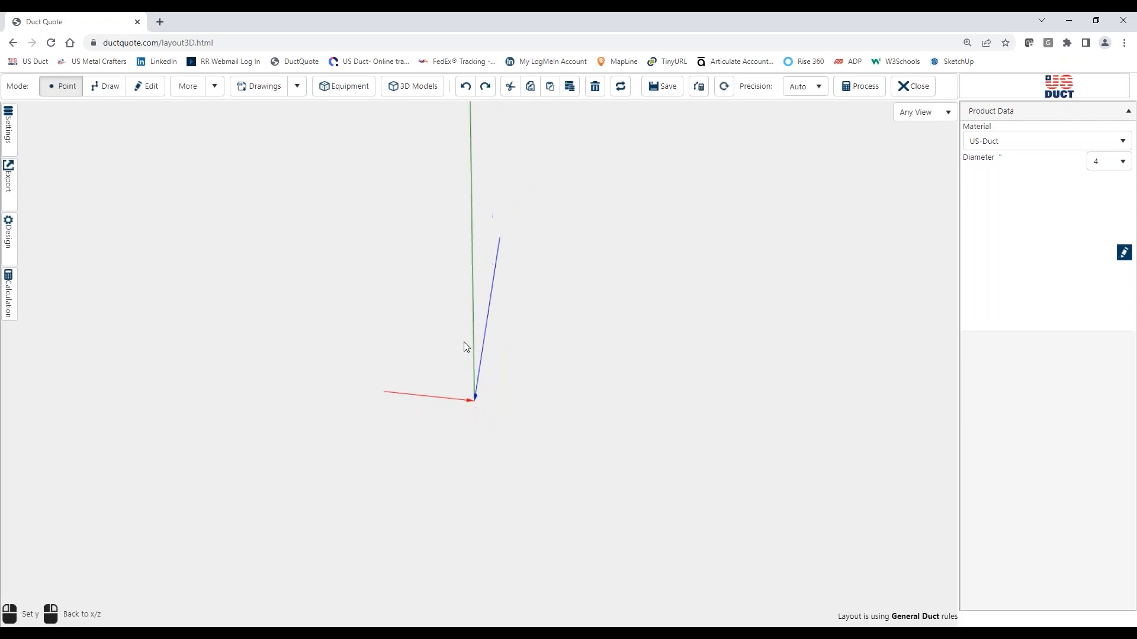
click(476, 291)
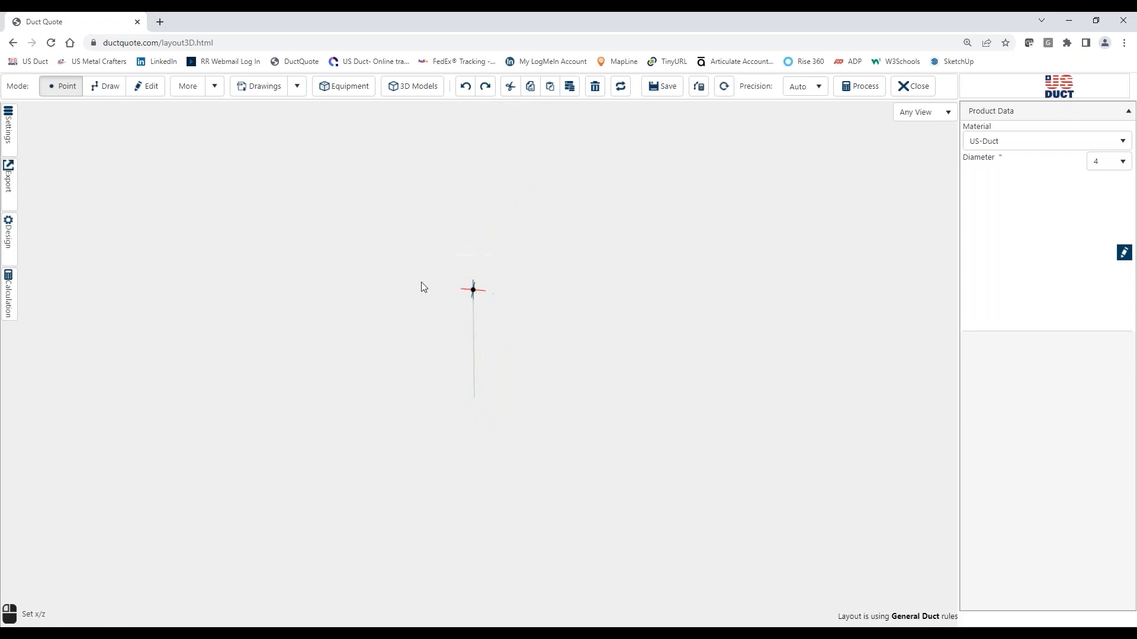
Draw two perpendicular 10-inch diameter duct runs meeting at the starting point, the first along the x axis about 9'7" long
click(106, 89)
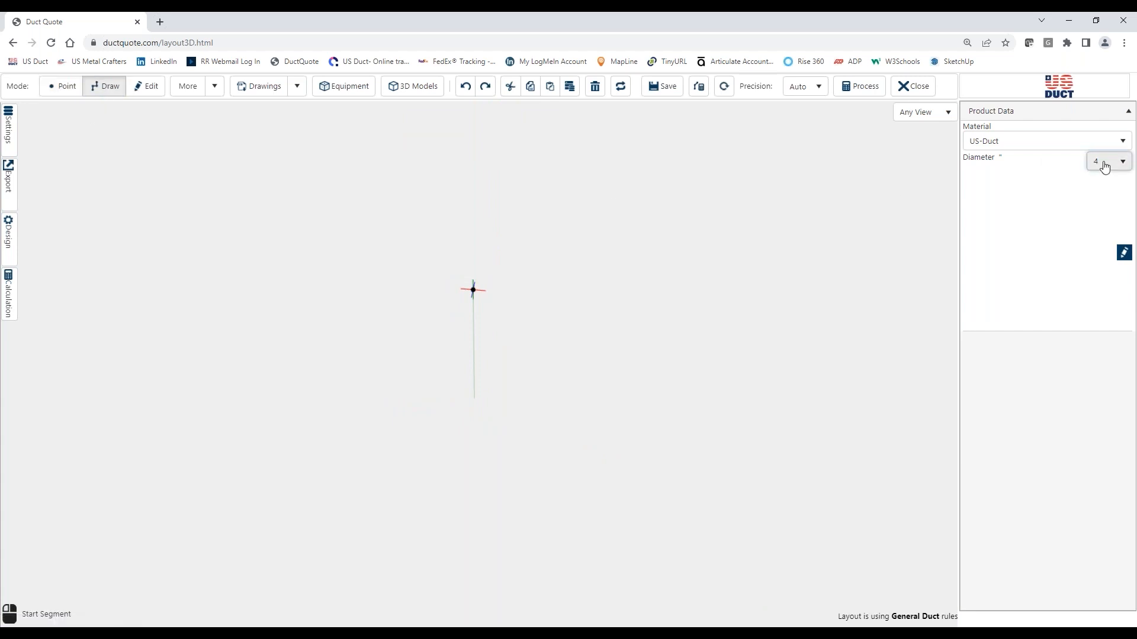
click(1104, 166)
click(1101, 302)
click(473, 291)
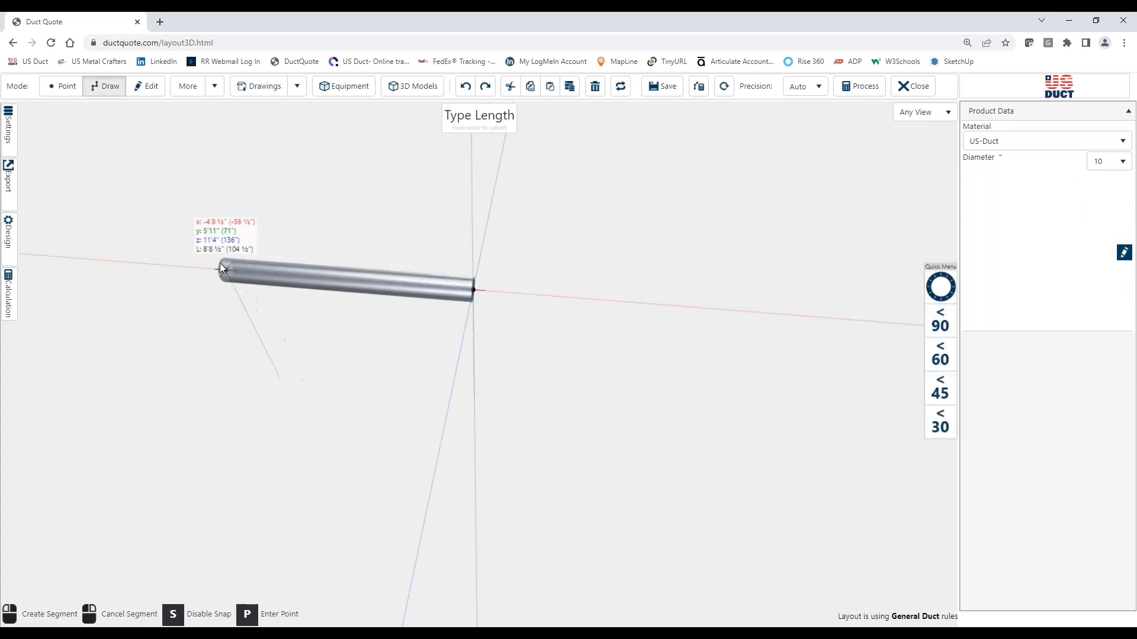
click(201, 269)
drag(514, 369, 386, 374)
click(415, 276)
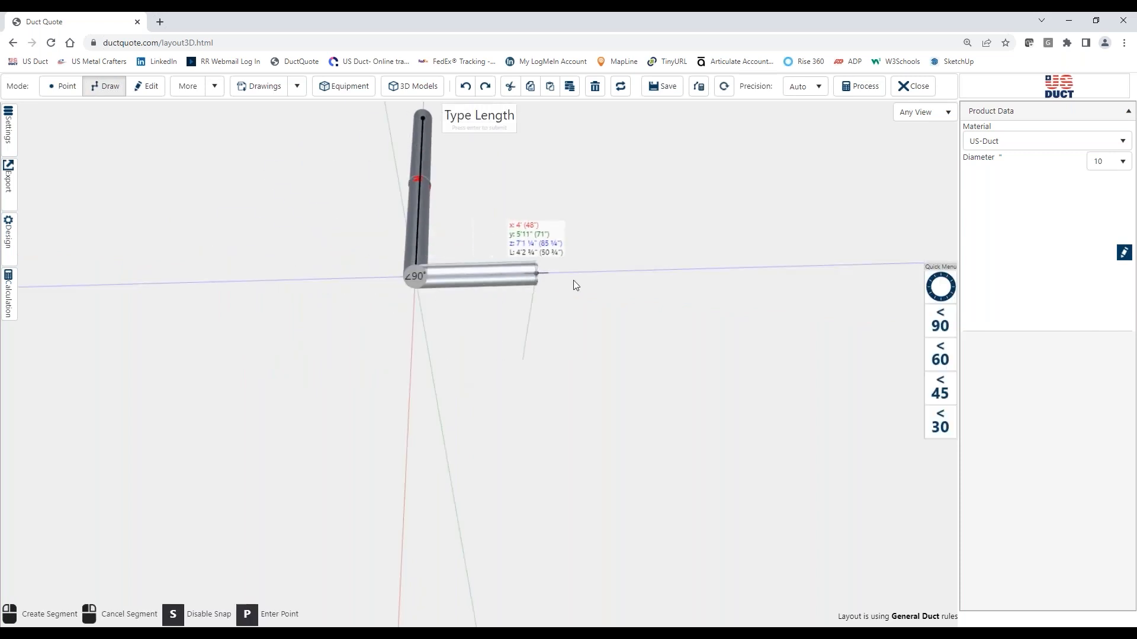
click(624, 277)
mouse_move(339, 399)
mouse_down()
mouse_move(498, 409)
mouse_move(503, 384)
mouse_up()
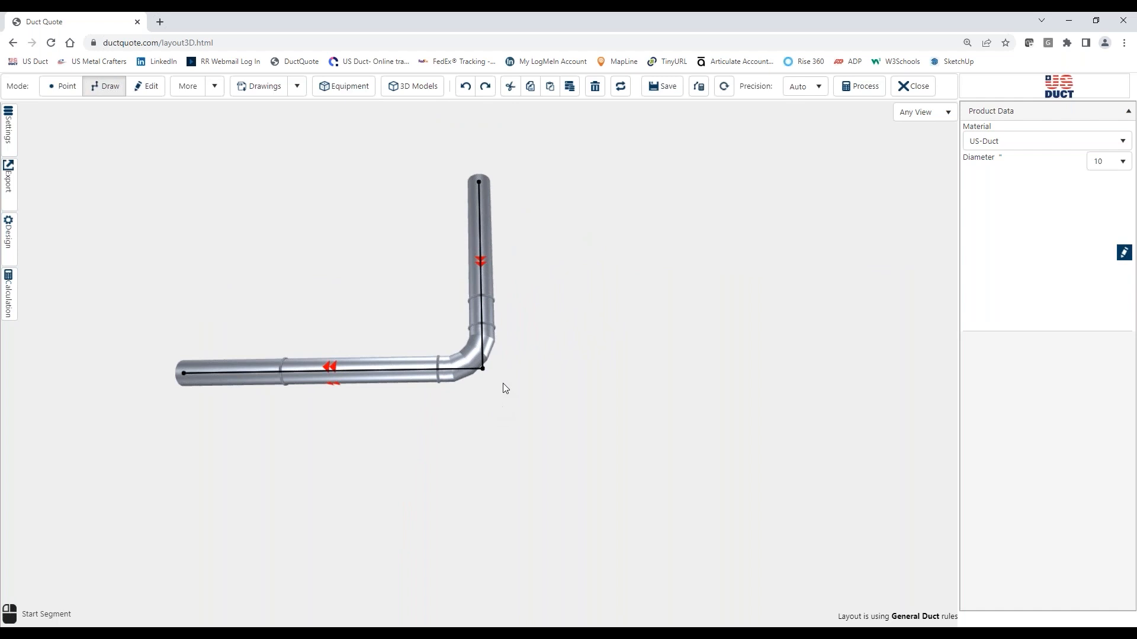
Draw a 4-inch diameter branch off the second 10-inch run just beside the elbow, breaking into the existing segment
click(484, 353)
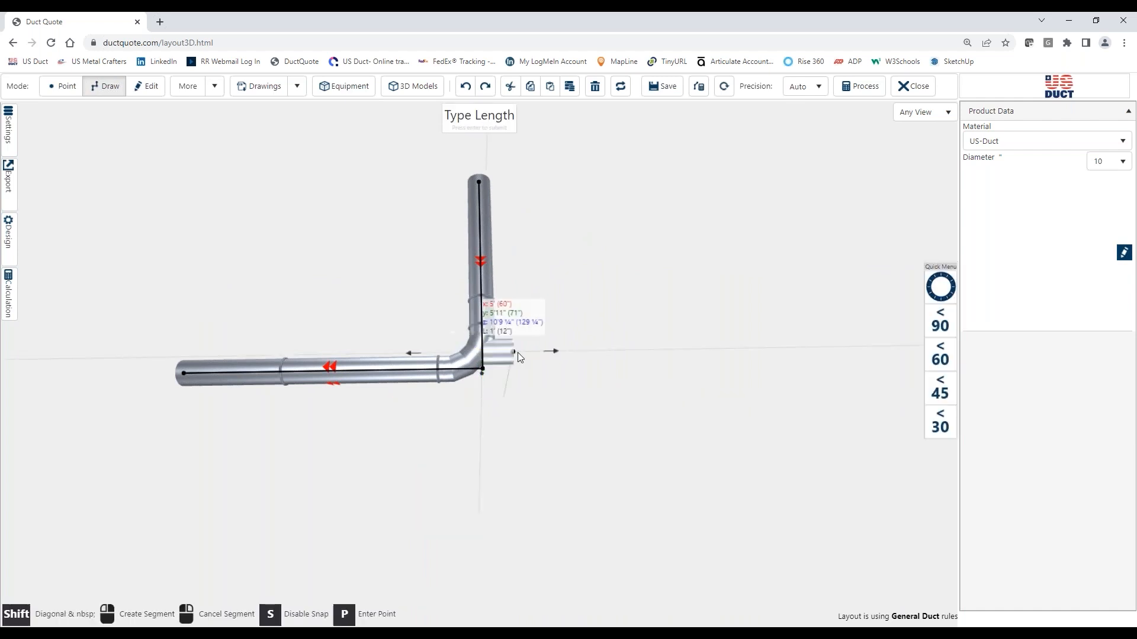
click(1098, 162)
click(1094, 203)
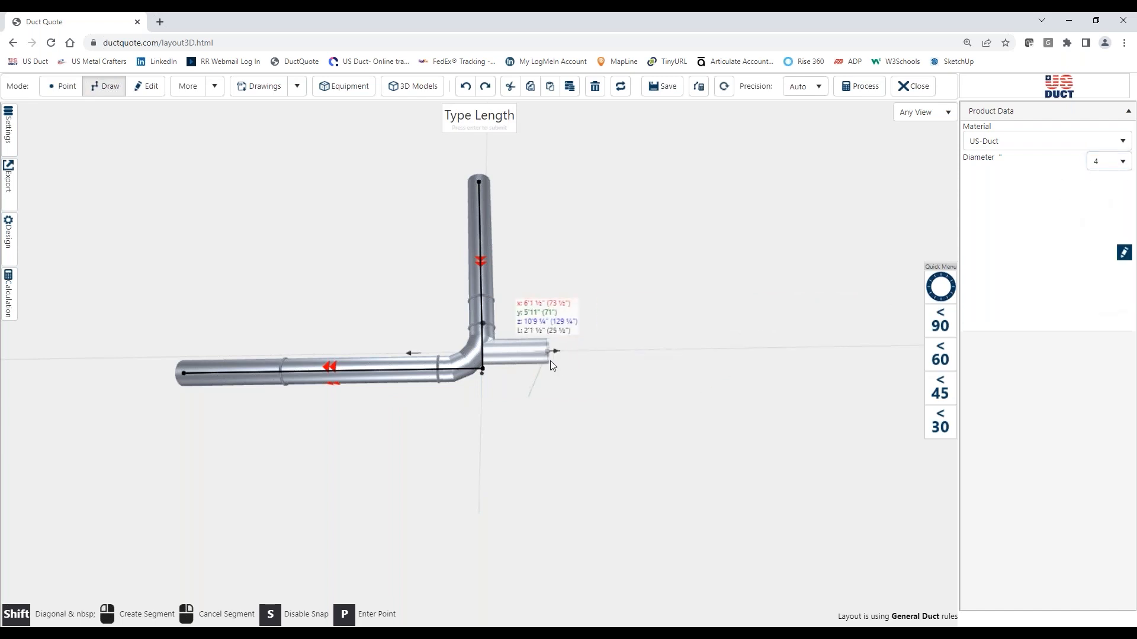
click(605, 350)
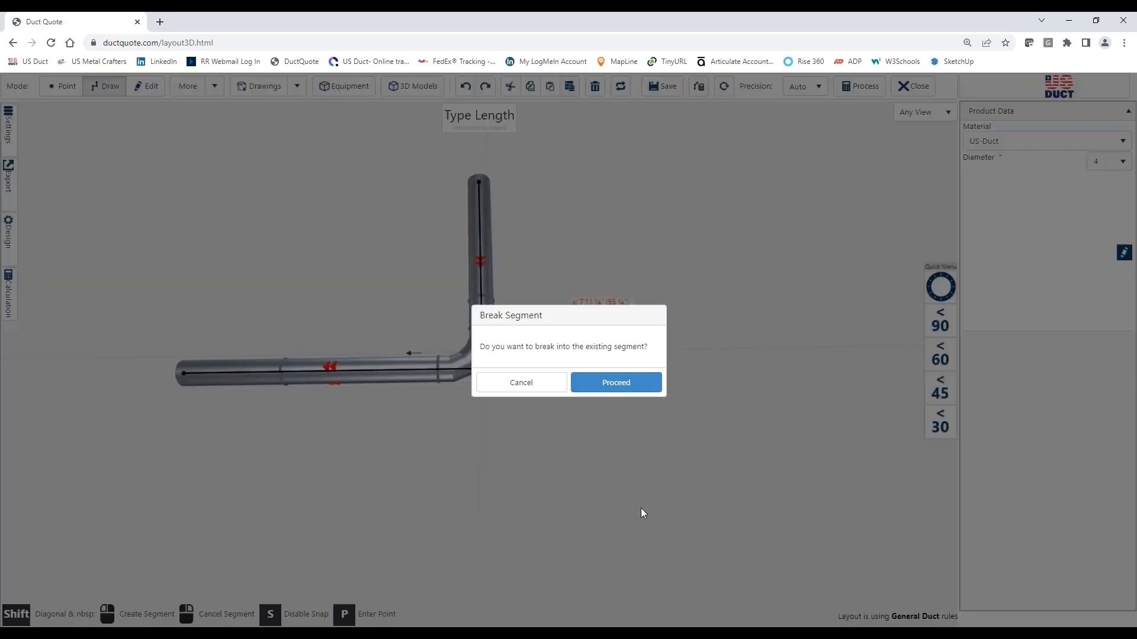
click(618, 390)
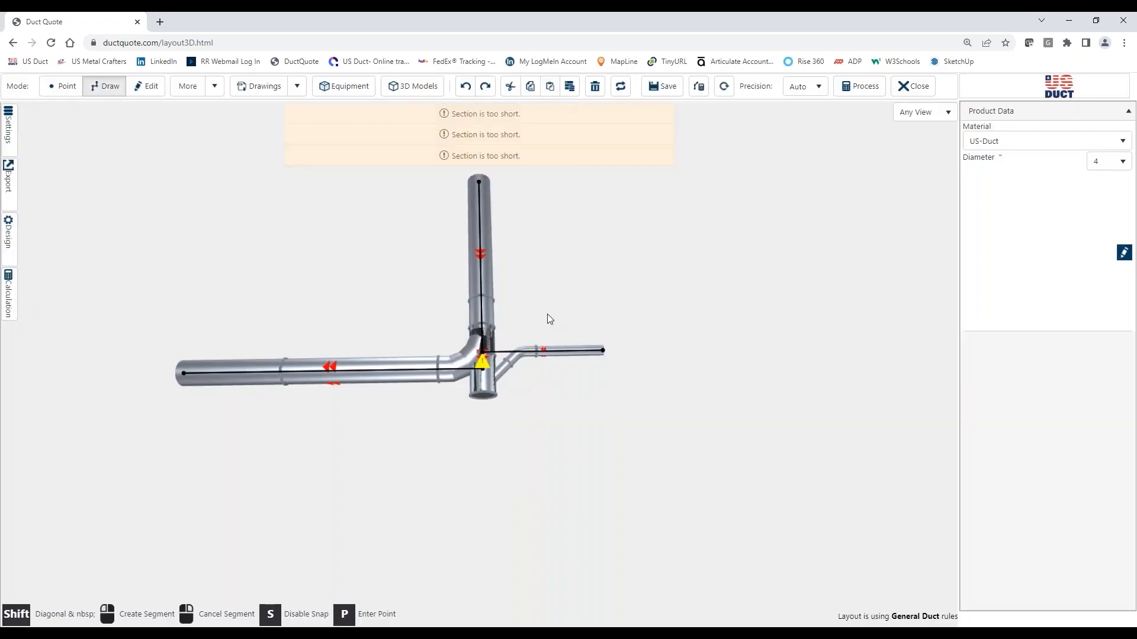
Undo the 4-inch branch and delete the short leftover duct section at the corner
click(465, 86)
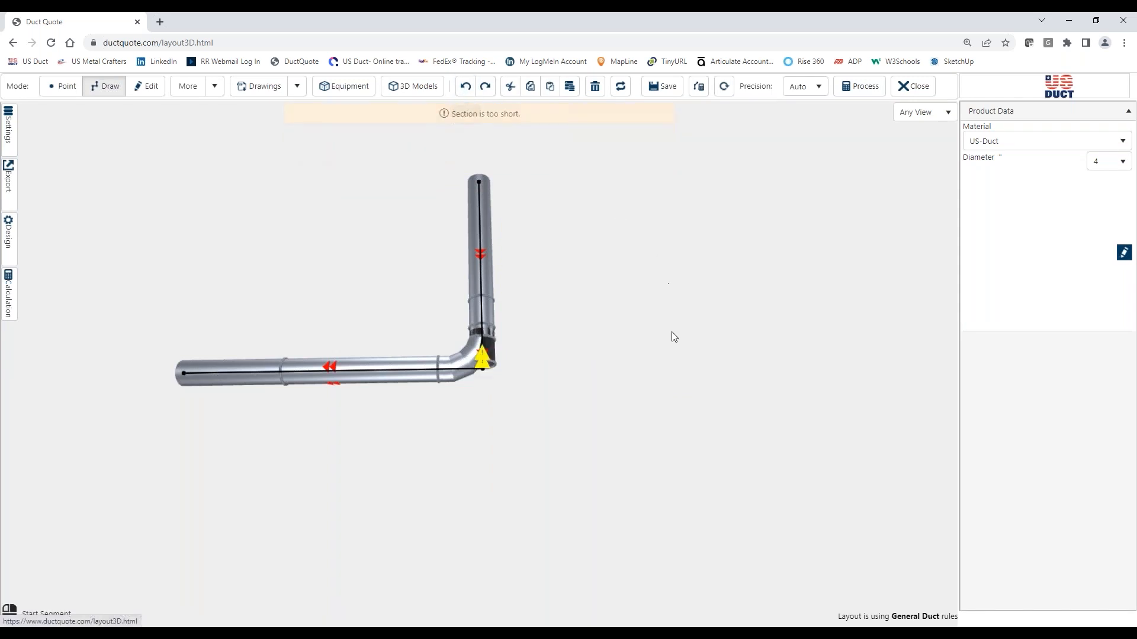
click(485, 357)
right_click(485, 356)
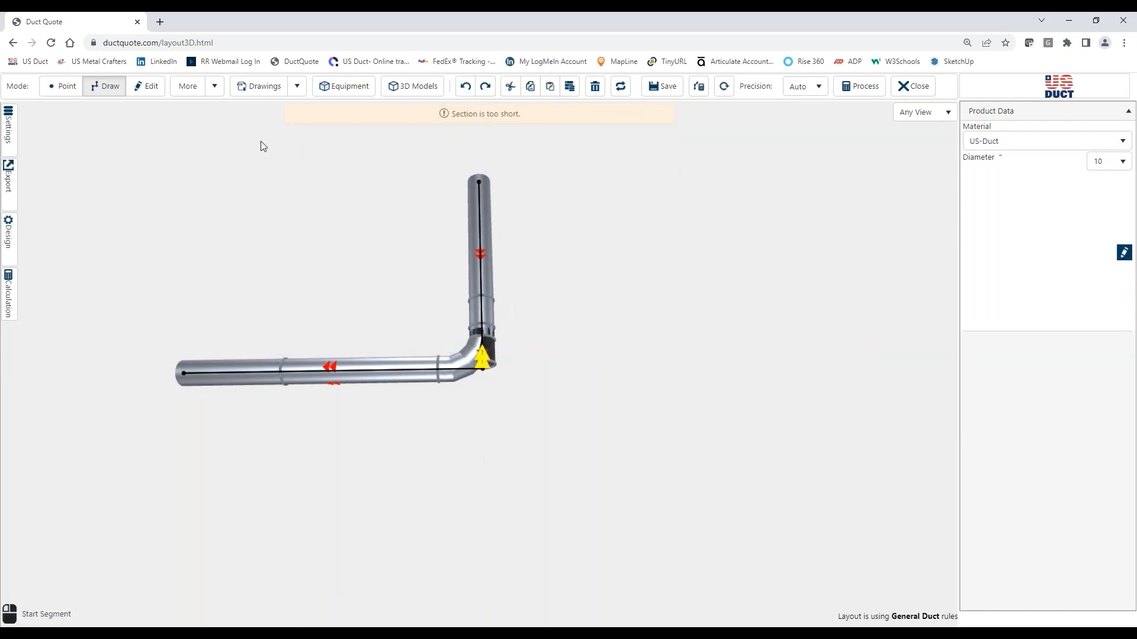
click(145, 86)
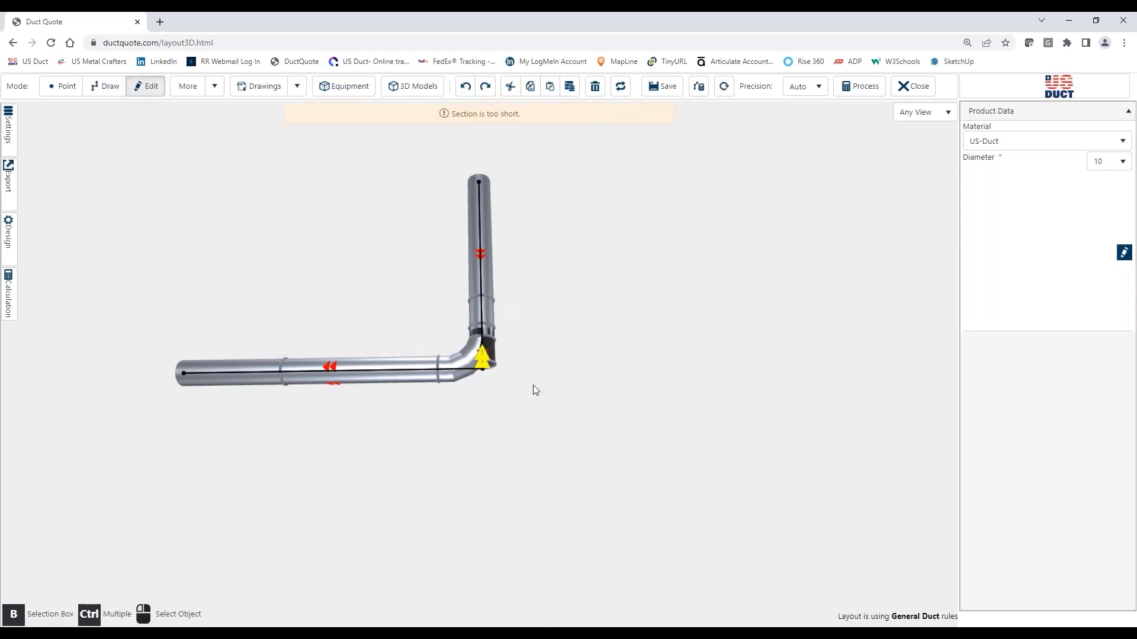
scroll(533, 386, up, 5)
click(492, 344)
key(Delete)
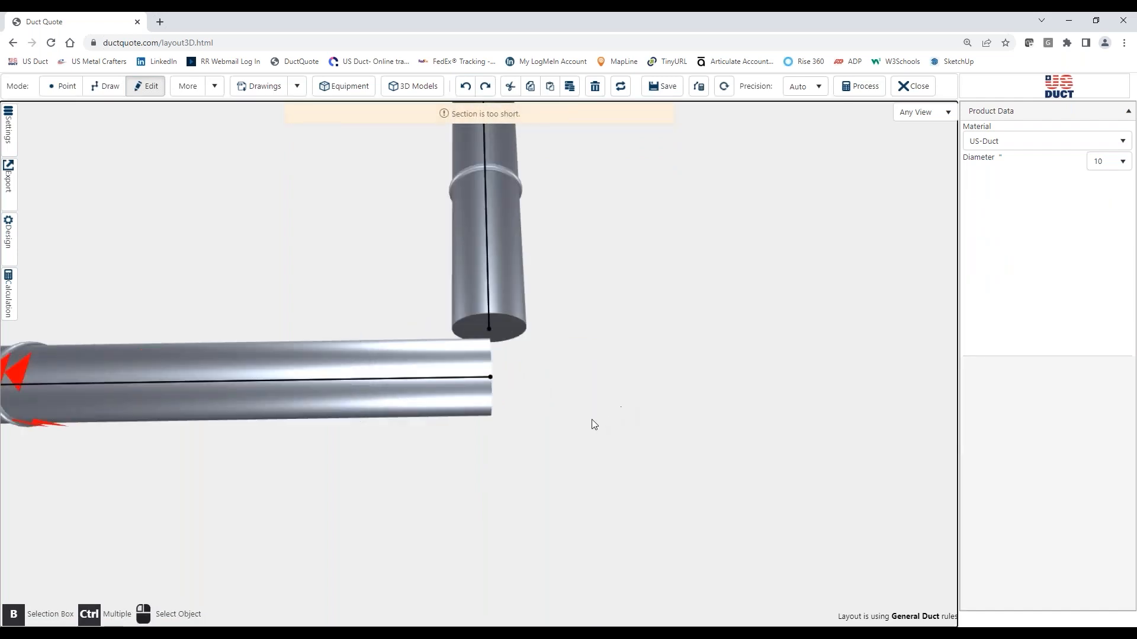
Shorten the 10-inch run along the x axis from its corner end to about 7'8"
scroll(592, 424, down, 3)
click(398, 372)
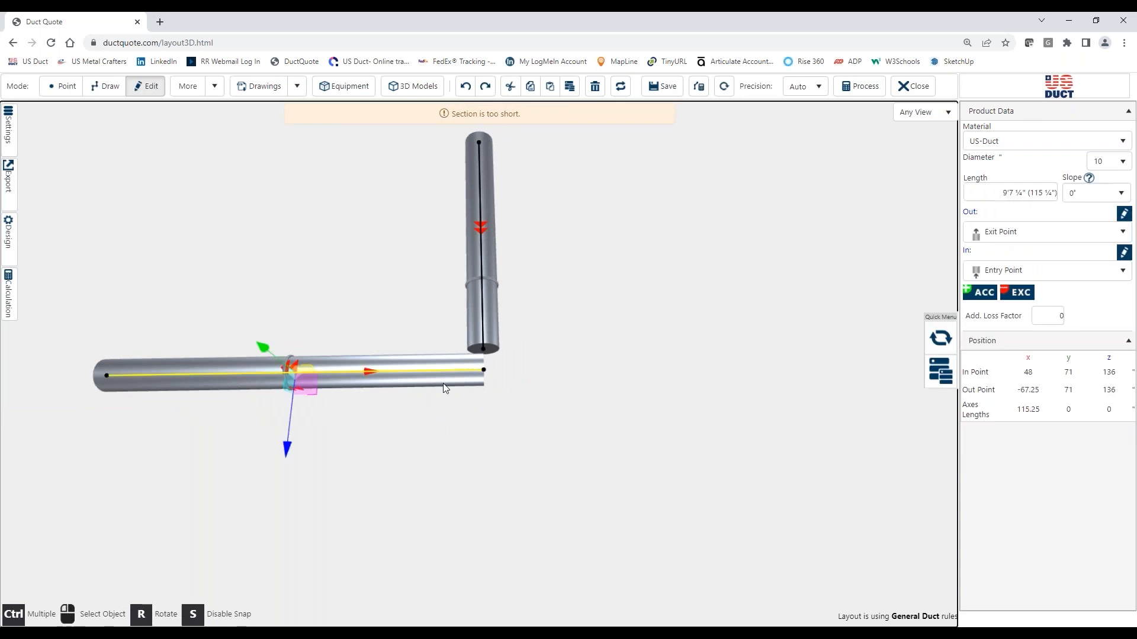
drag(484, 372, 335, 367)
drag(446, 411, 437, 441)
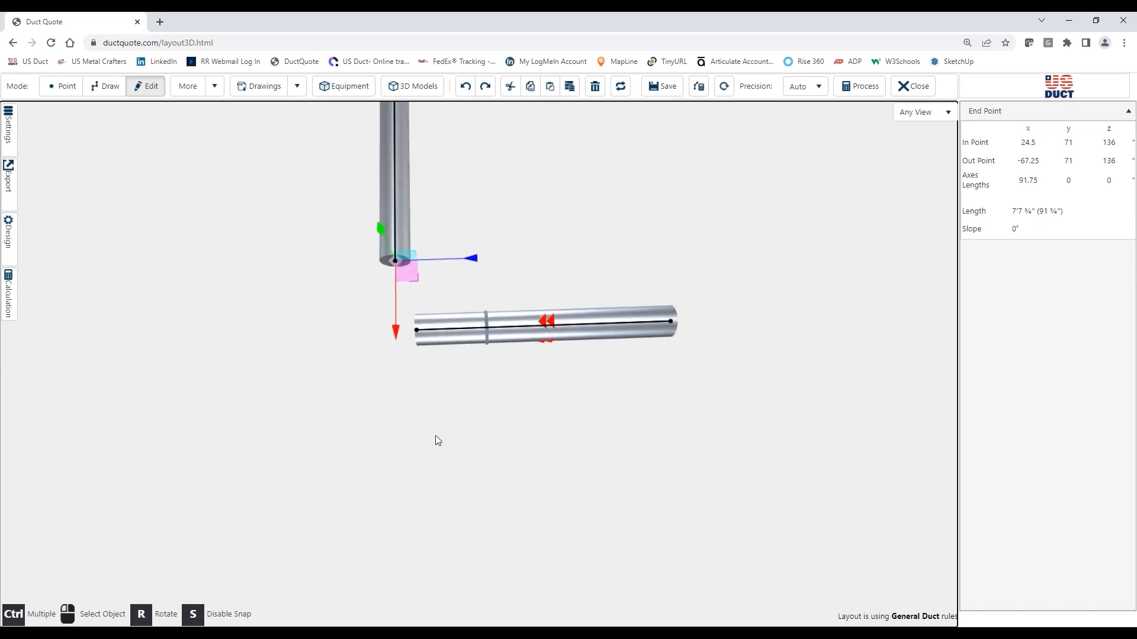
click(460, 329)
drag(418, 334, 528, 335)
drag(505, 452, 632, 447)
click(588, 446)
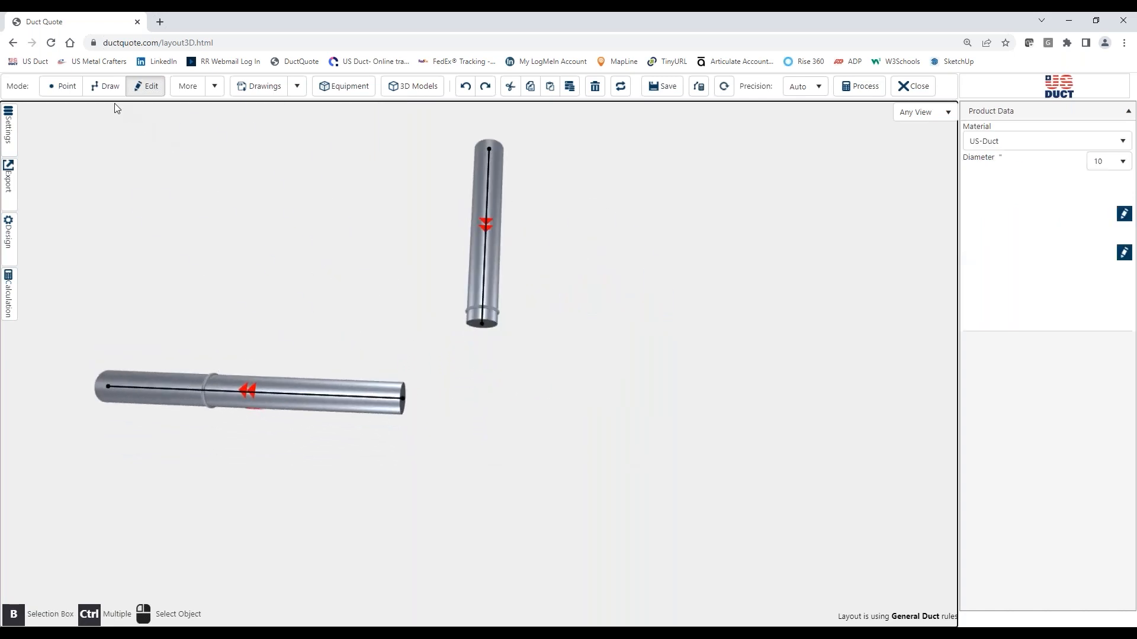
Draw a diagonal 10-inch duct segment joining the open ends of the two main runs
click(105, 87)
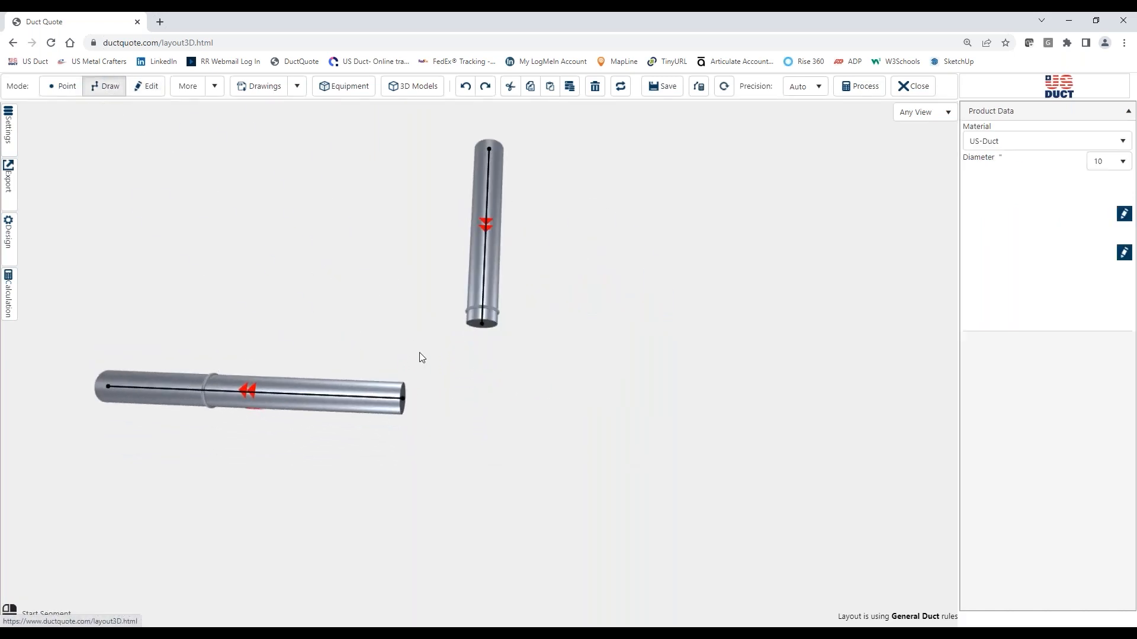
click(483, 325)
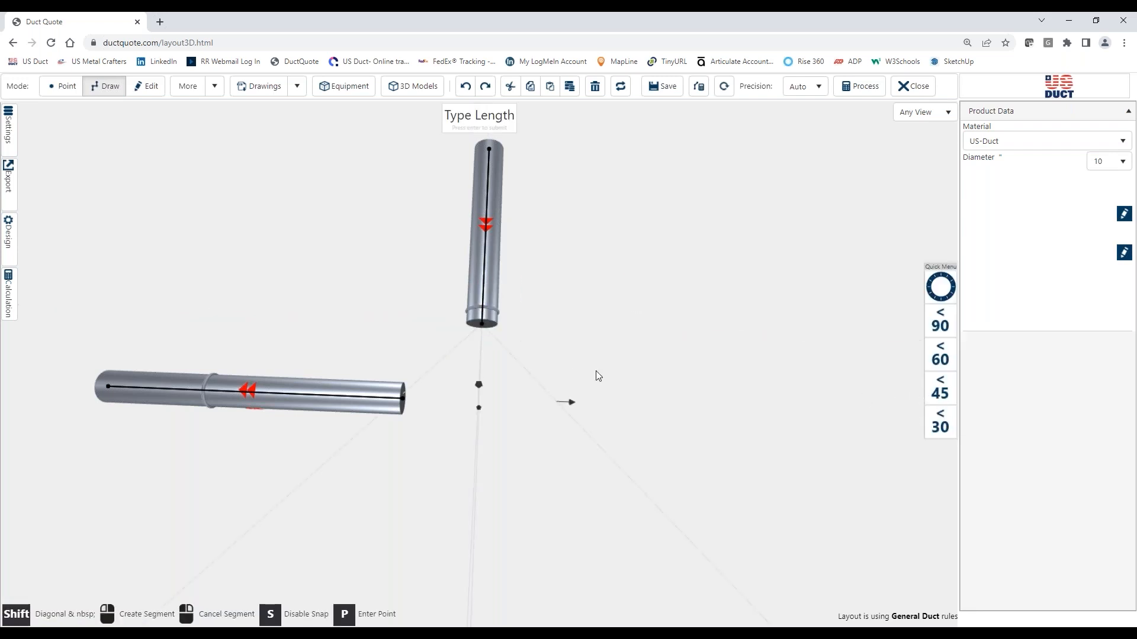
click(401, 398)
Set both the outlet and inlet fittings of the diagonal segment to 45° Elbow, r=1.5xD
click(145, 87)
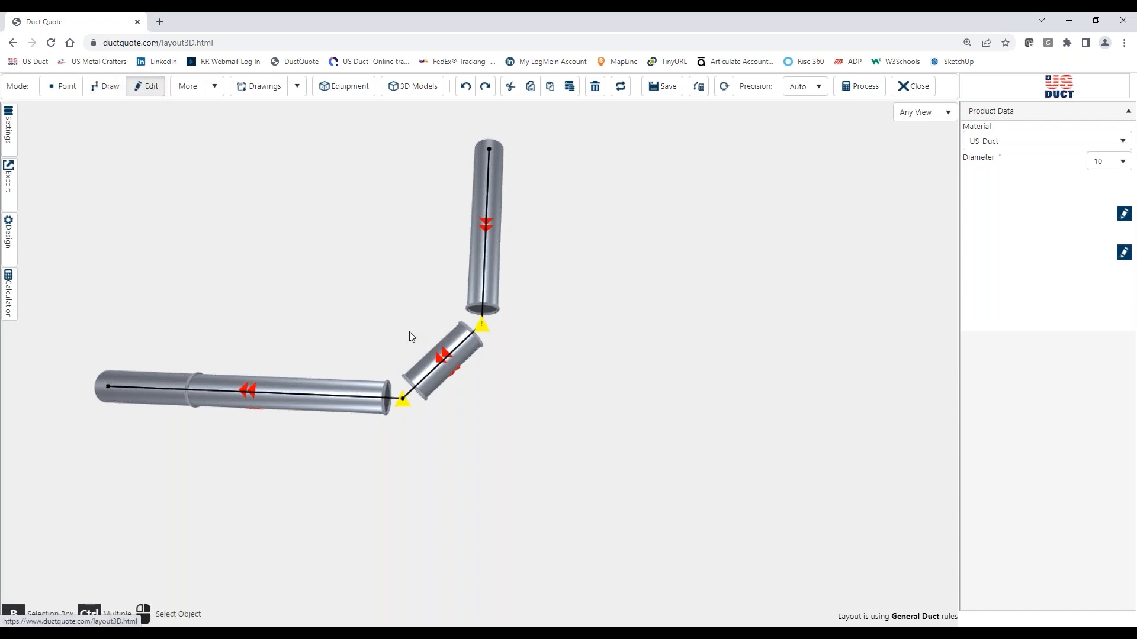
click(441, 362)
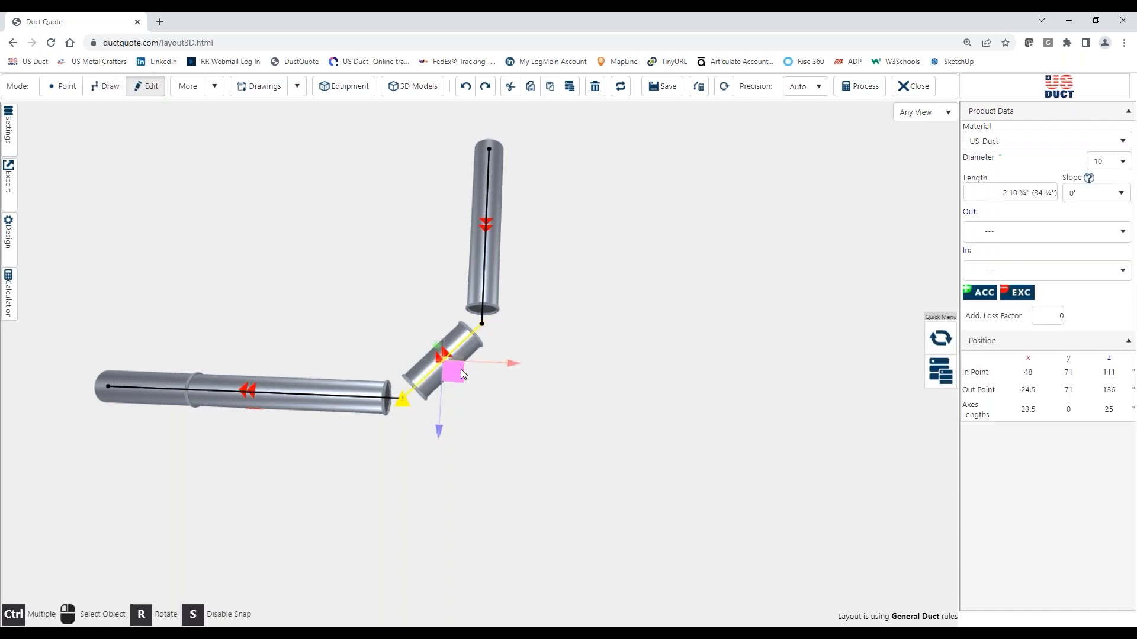
click(1037, 232)
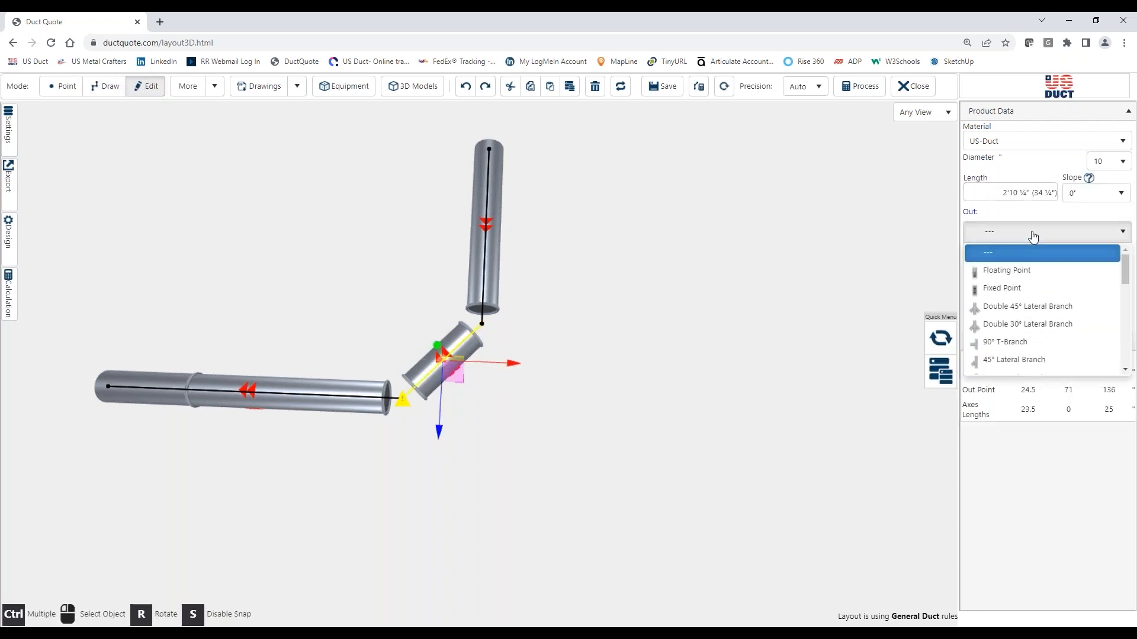
scroll(1036, 323, down, 3)
scroll(1036, 325, down, 3)
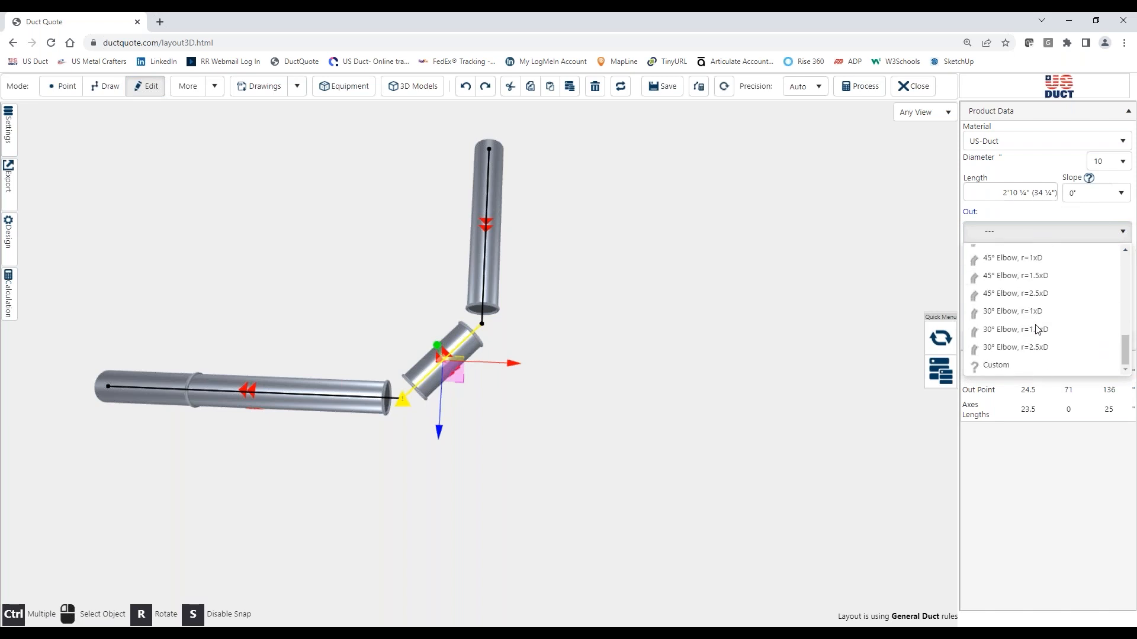
click(1045, 281)
click(1043, 271)
scroll(1044, 333, down, 1)
scroll(1045, 333, down, 5)
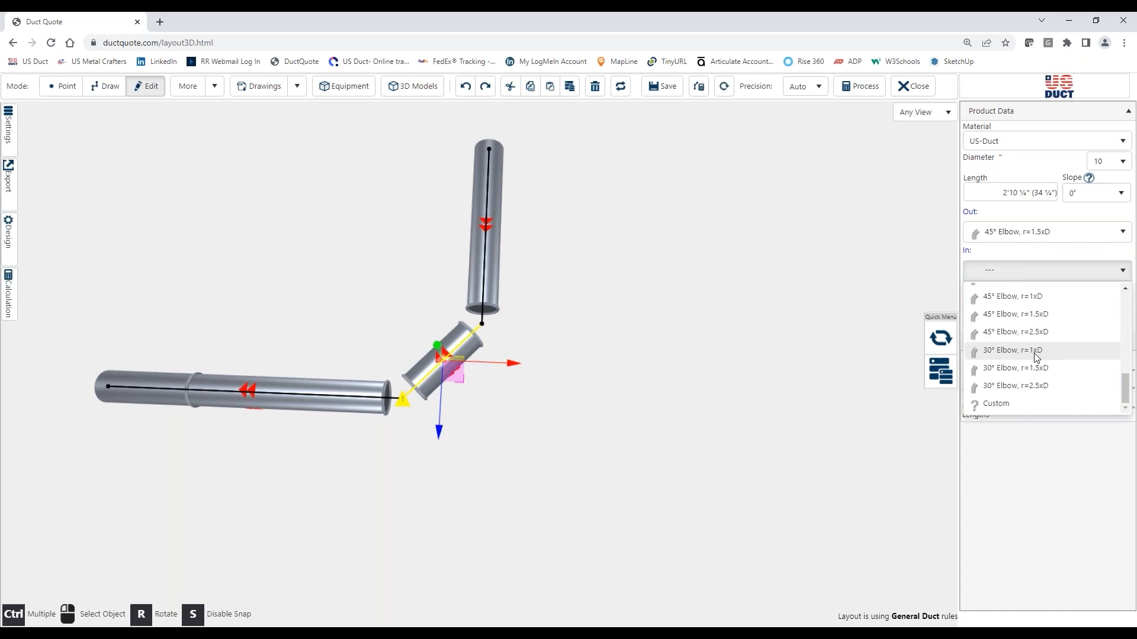
click(1033, 317)
click(646, 444)
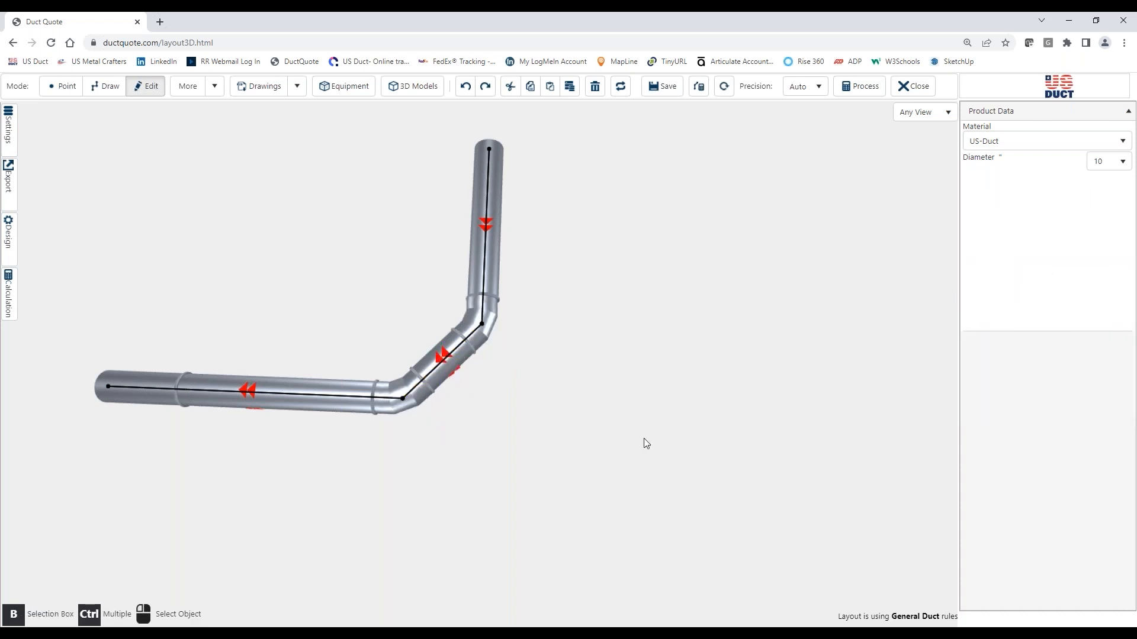
Draw a 4-inch diameter branch about 6' long off the diagonal segment, breaking into the existing segment
click(108, 89)
click(1108, 161)
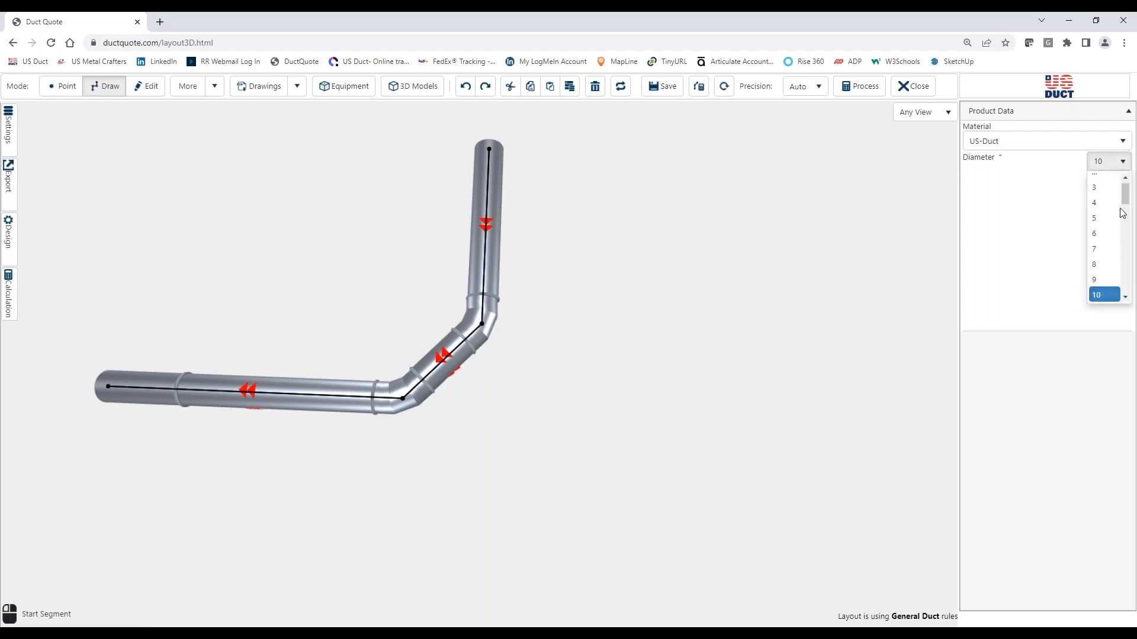
click(1094, 203)
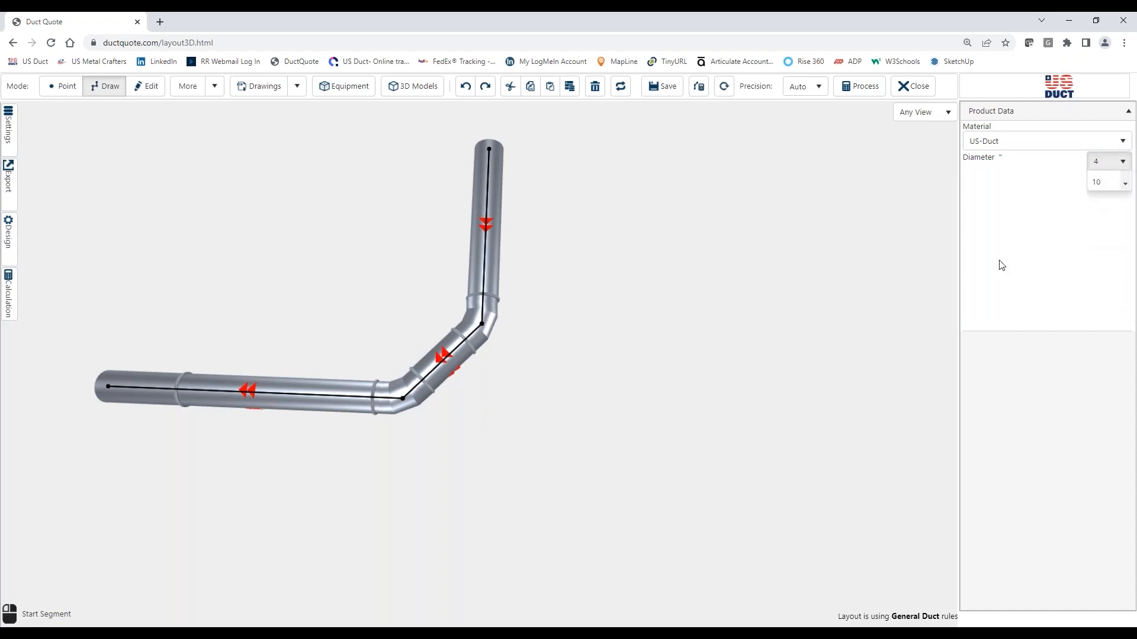
click(439, 373)
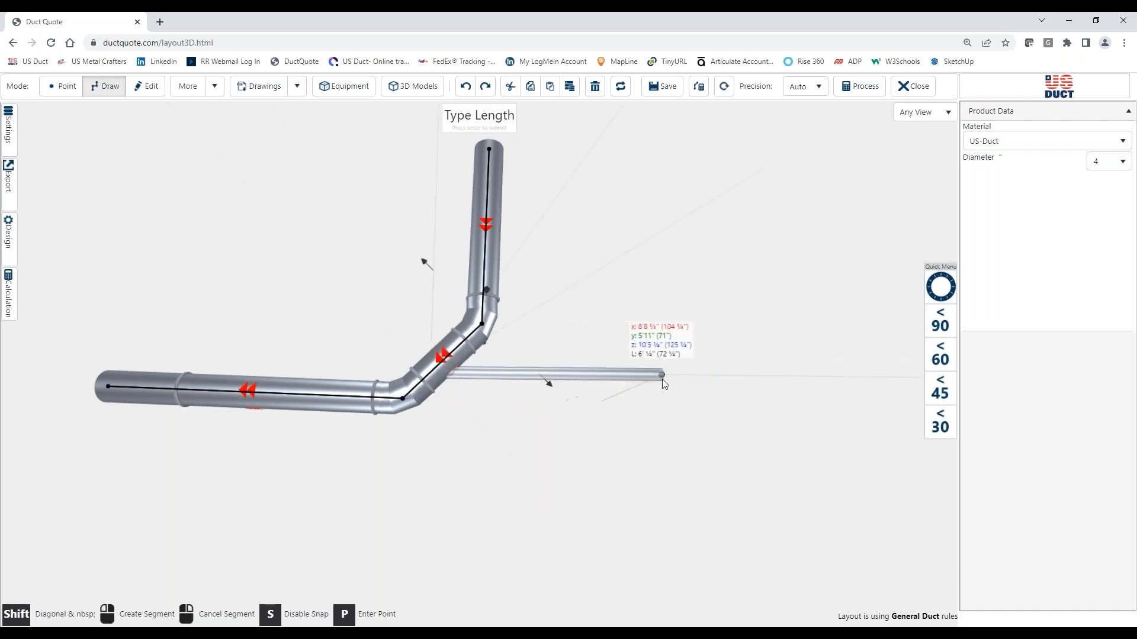
click(682, 407)
click(609, 386)
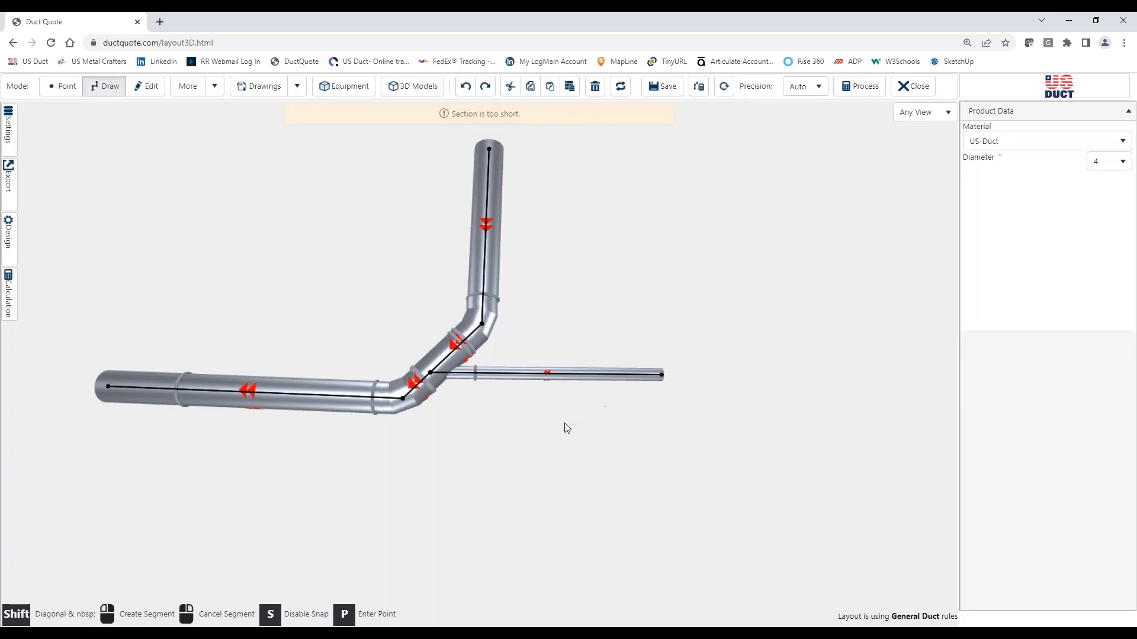
right_drag(538, 446, 544, 438)
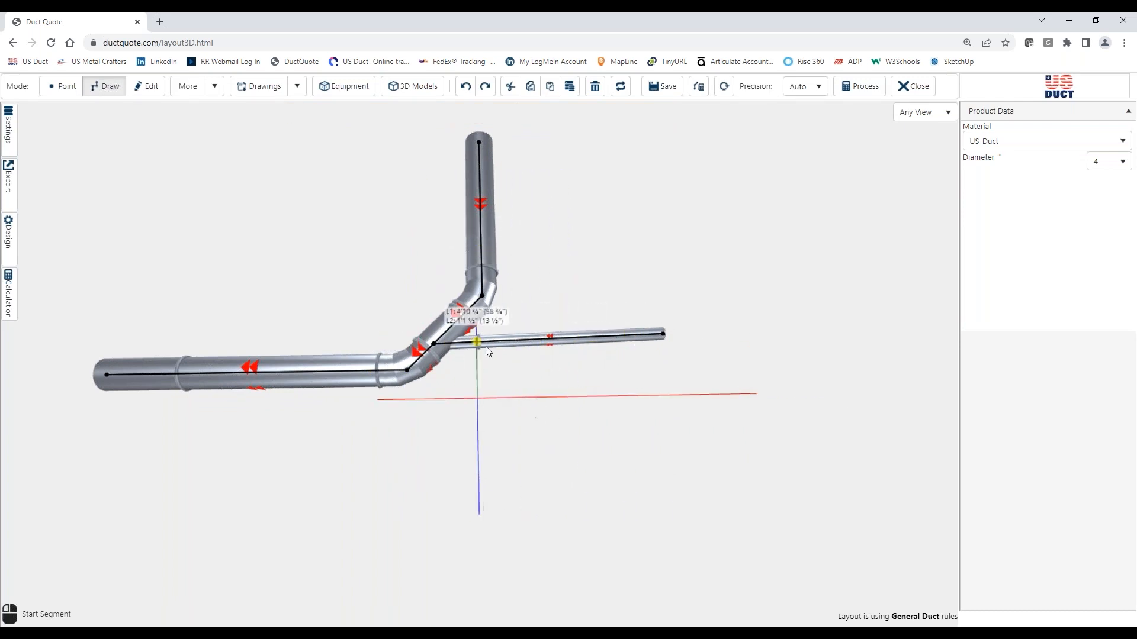
middle_drag(756, 428, 751, 430)
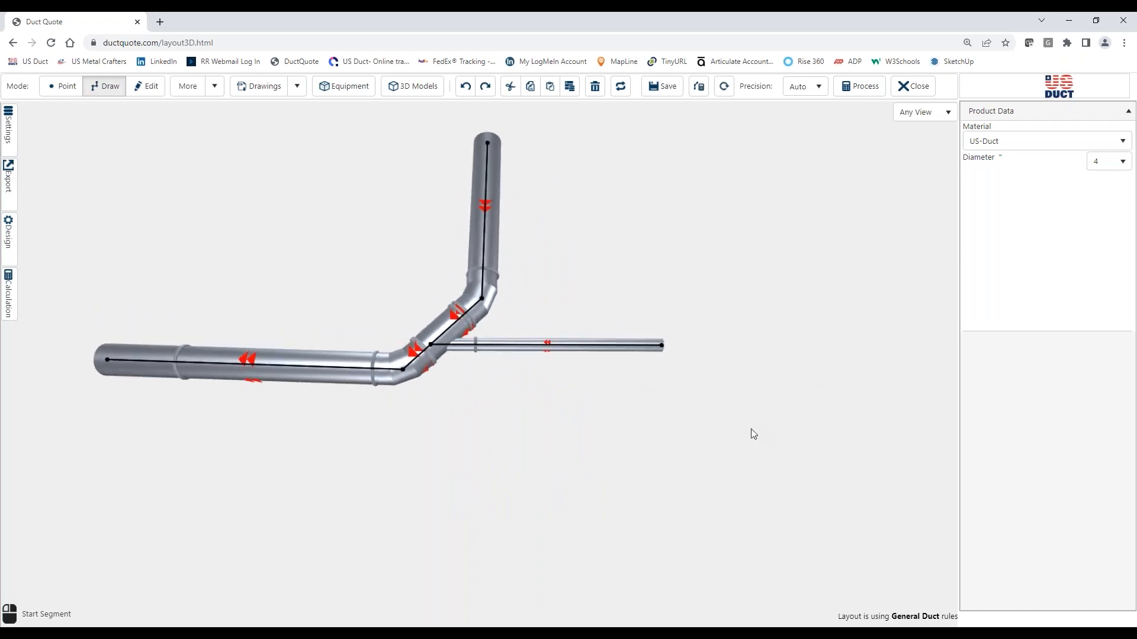
click(750, 429)
key(Return)
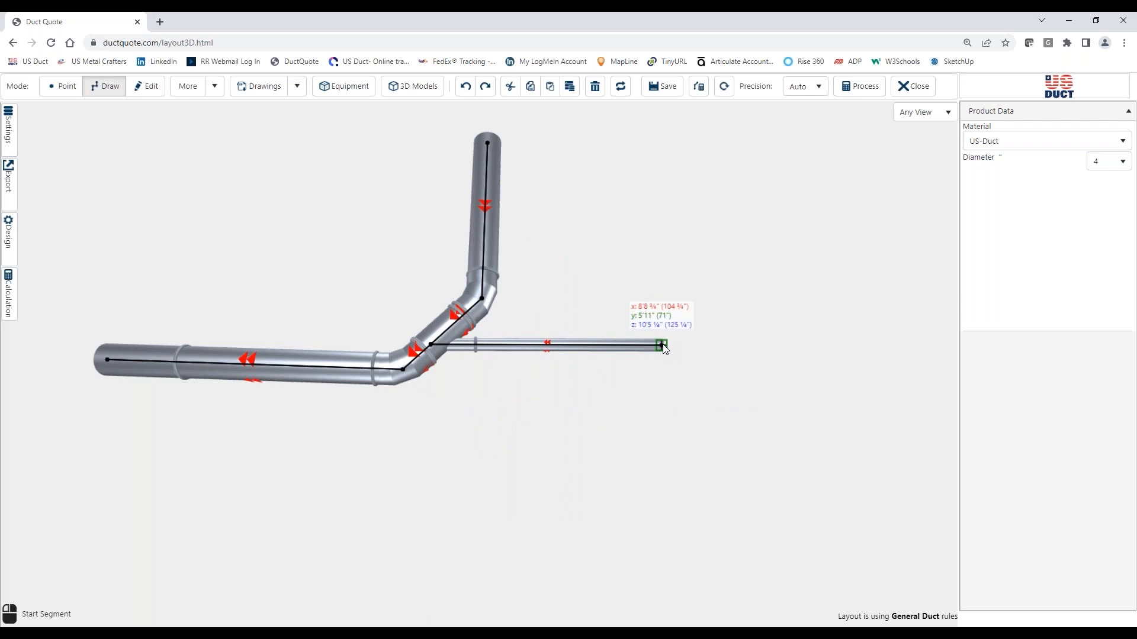
Select the 4-inch branch duct for editing
click(145, 87)
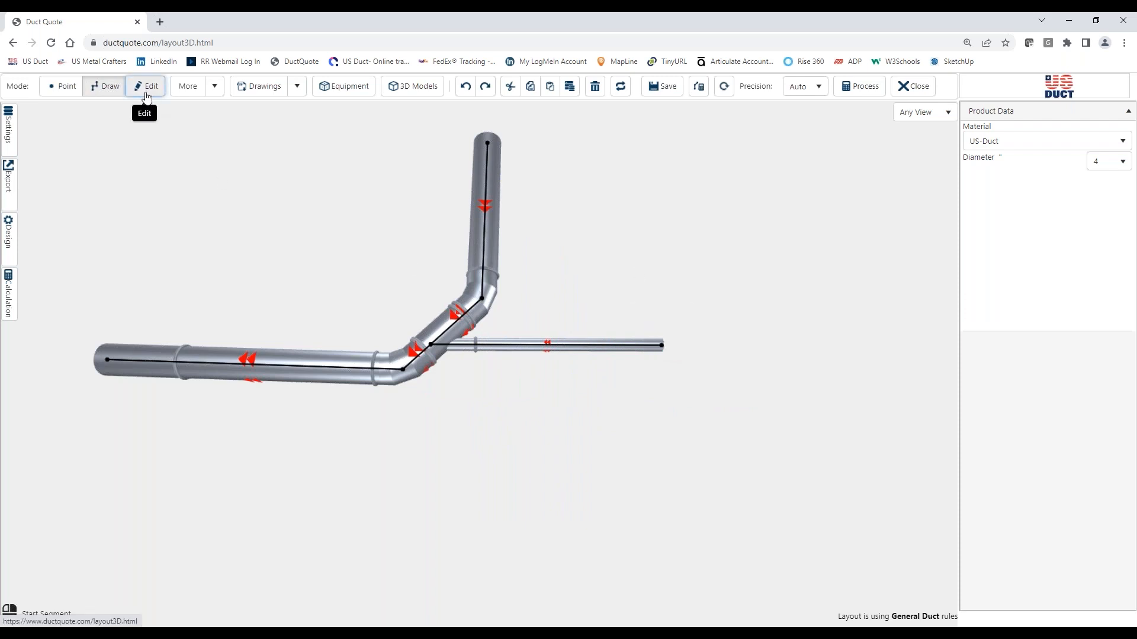
click(579, 347)
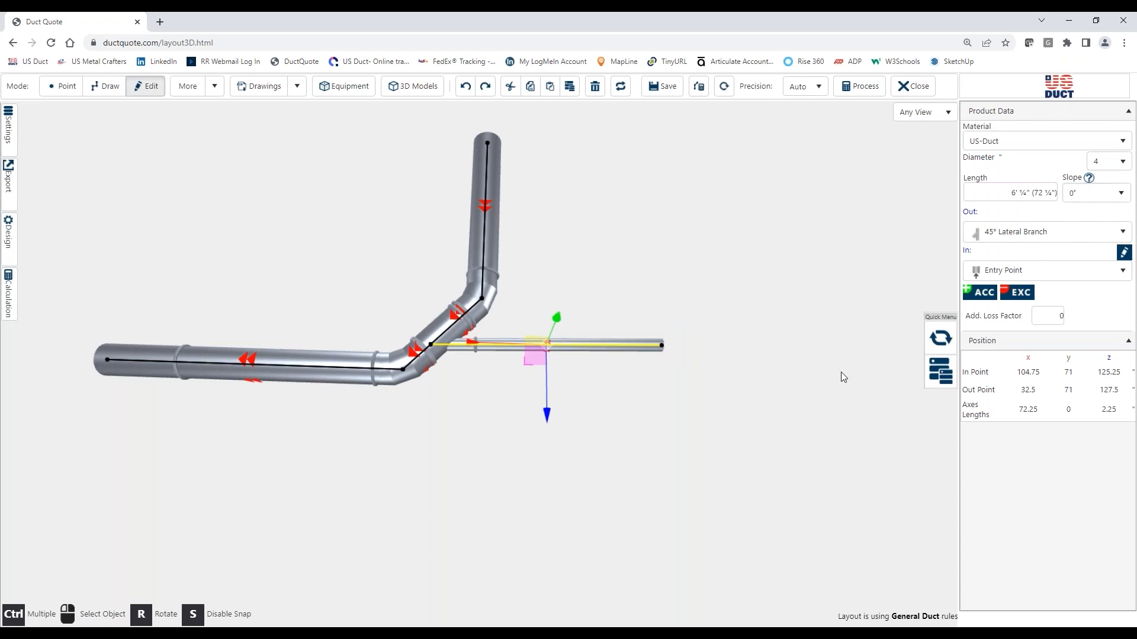